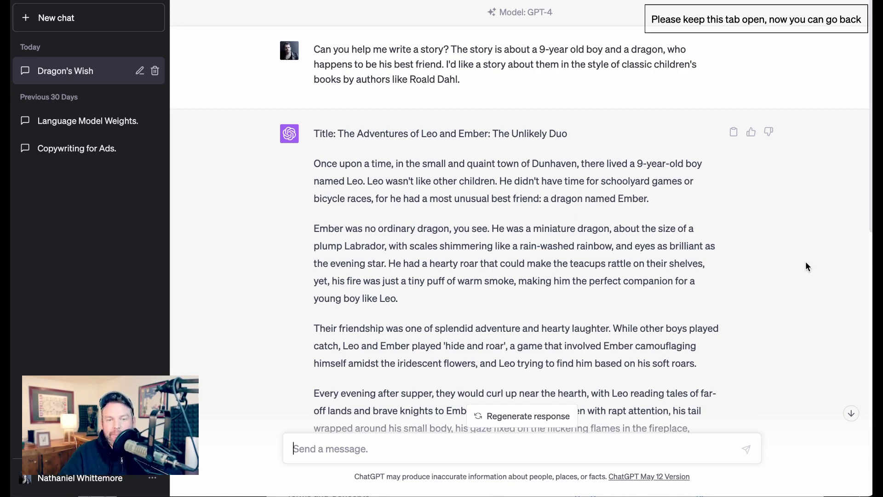
Read through ChatGPT's Roald Dahl-style story about the 9-year-old boy and his dragon friend
scroll(805, 269, "down", 4)
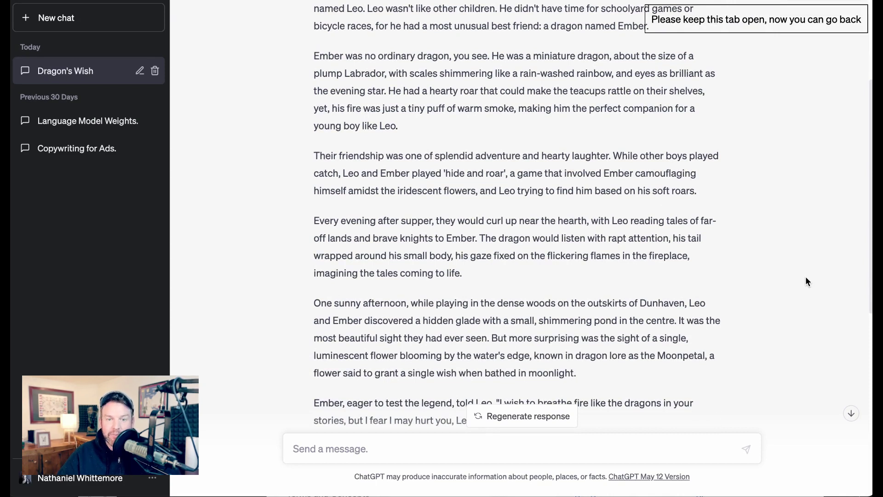
scroll(808, 278, "down", 5)
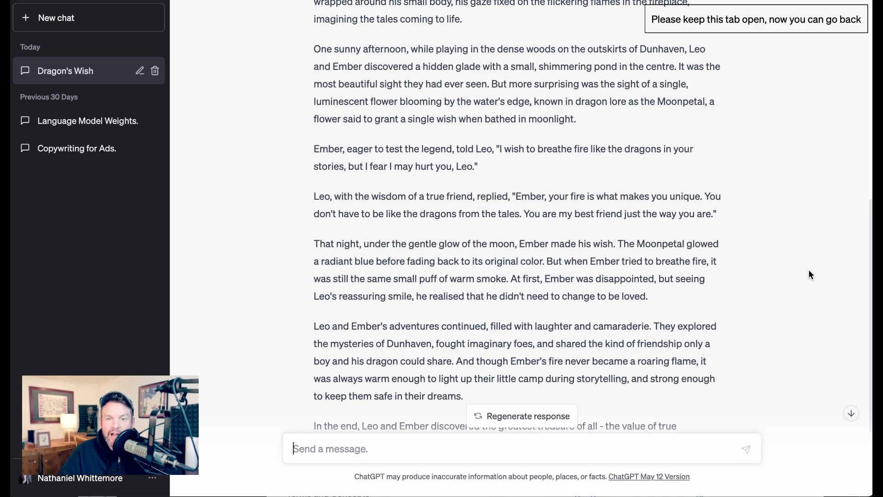
scroll(809, 271, "down", 3)
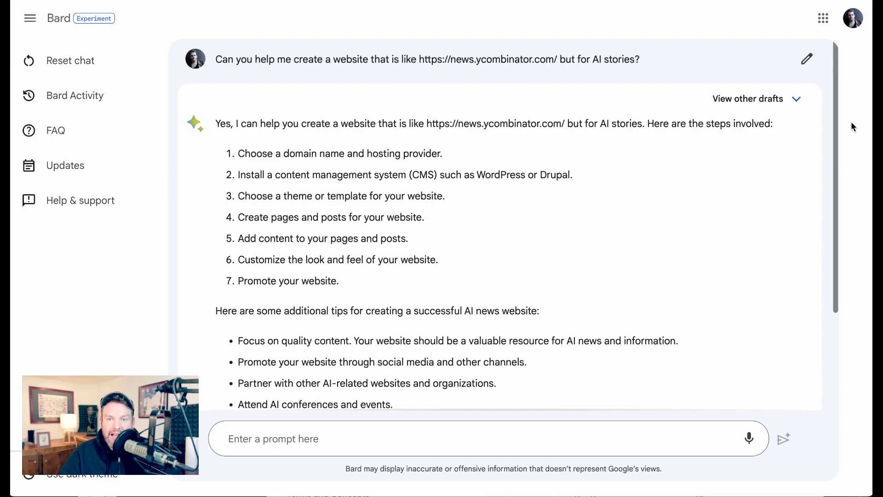
Check Bard's steps for an AI-focused Hacker News against the Hacker News front page, and switch to ChatGPT for its answer
key("ctrl+Tab")
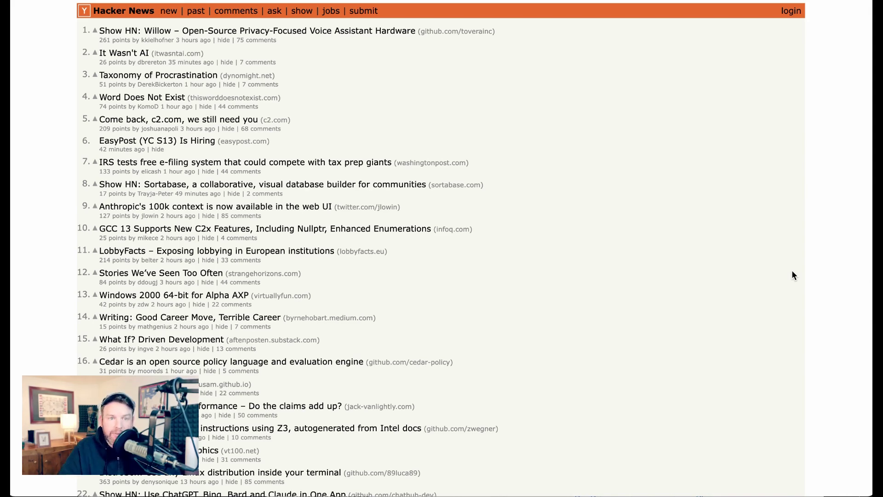
key("ctrl+Tab")
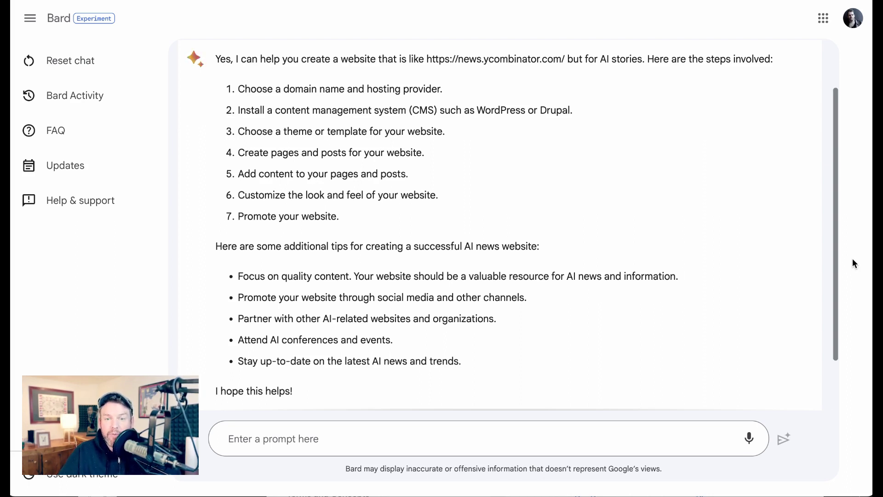
key("ctrl+Tab")
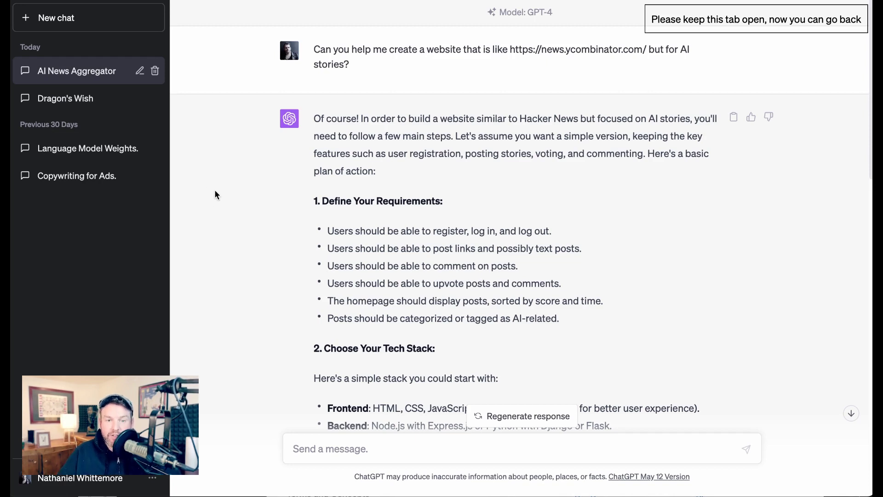
Examine ChatGPT's plan for the AI news website, from requirements and tech stack through deployment and learning resources
scroll(237, 230, "down", 2)
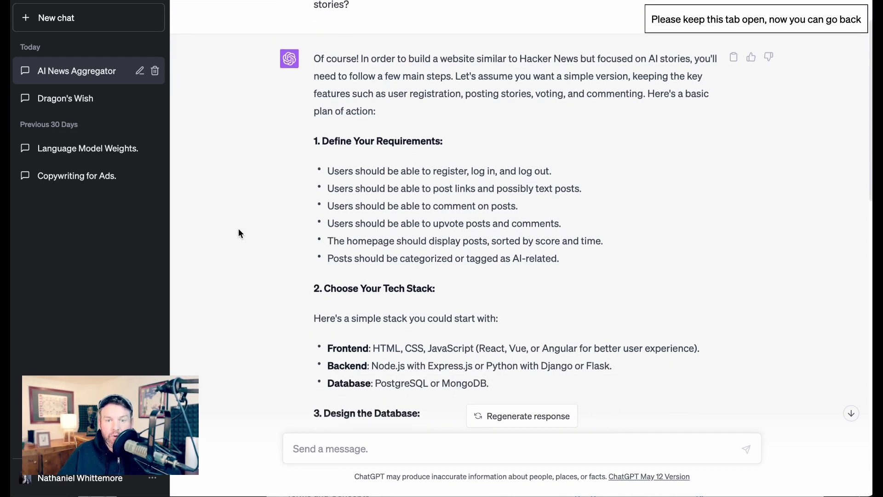
scroll(238, 228, "down", 6)
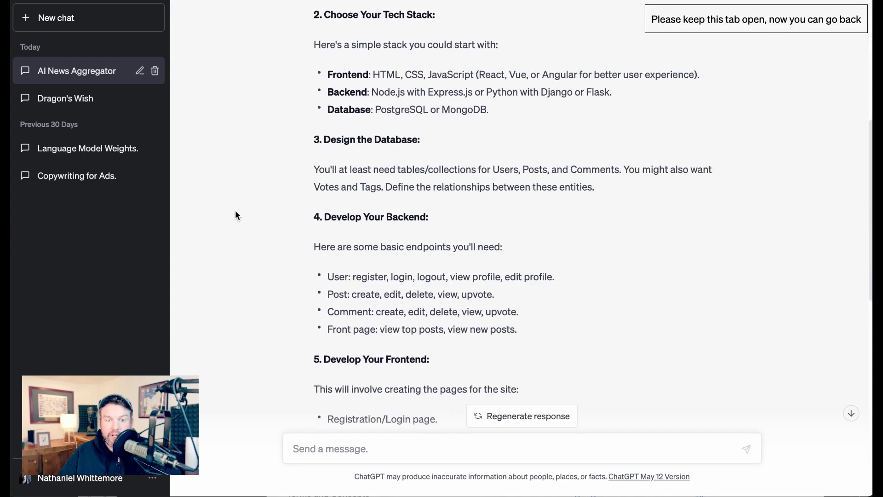
scroll(237, 230, "down", 8)
scroll(238, 251, "up", 2)
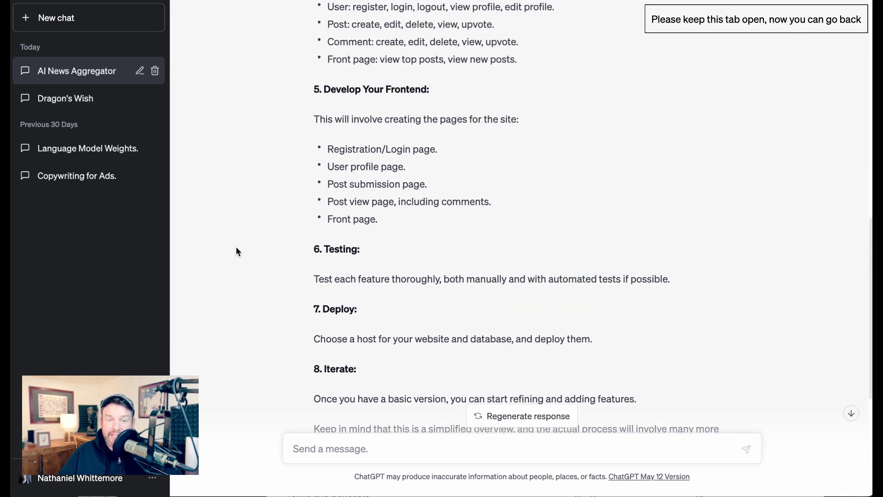
scroll(235, 247, "down", 2)
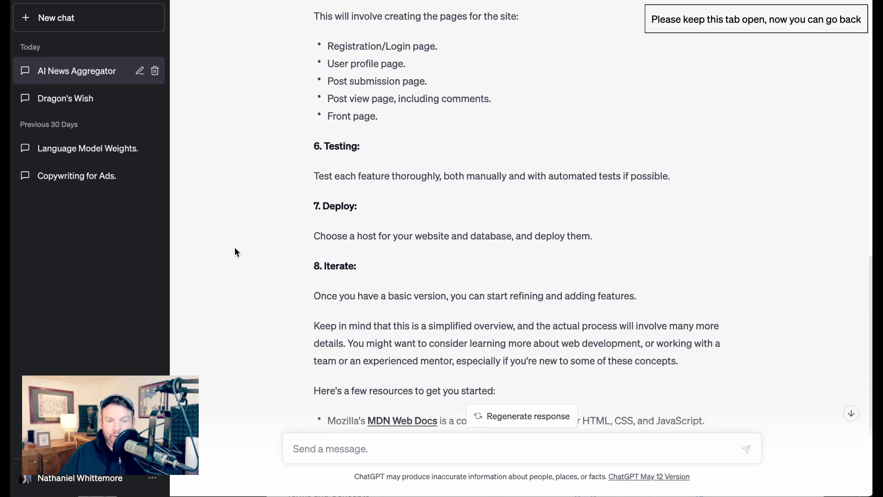
scroll(235, 247, "down", 3)
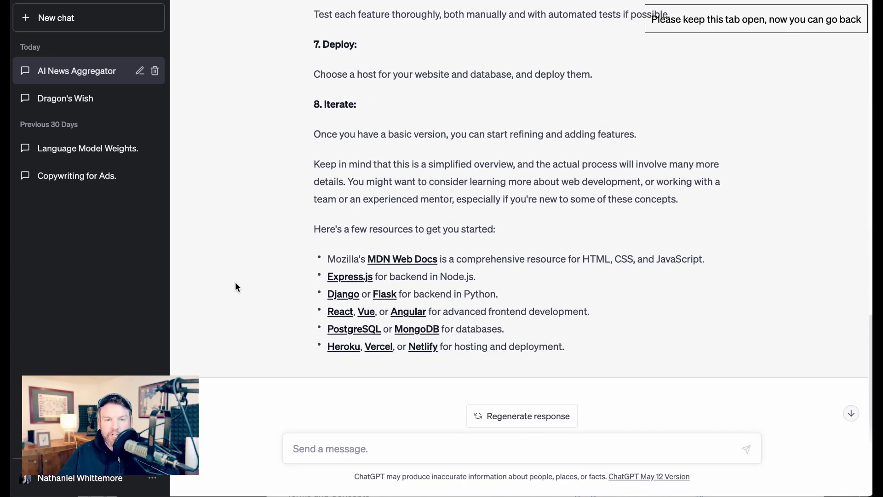
scroll(237, 278, "up", 7)
scroll(237, 278, "up", 6)
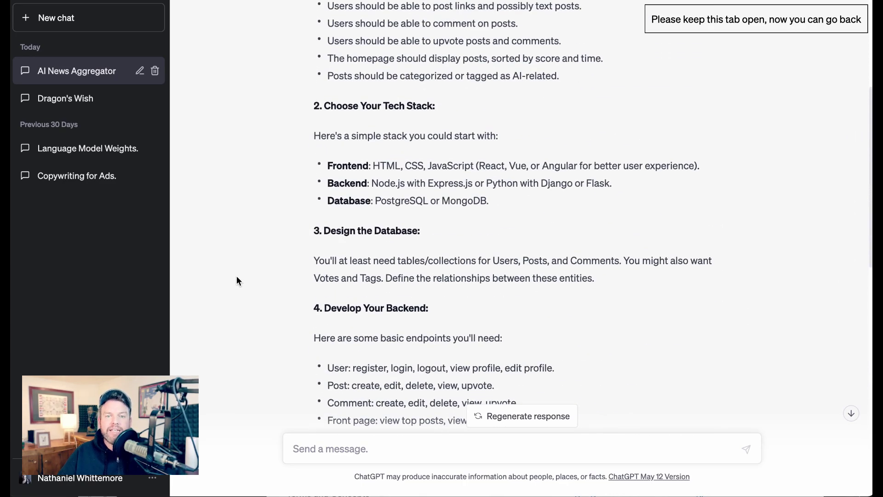
scroll(237, 279, "up", 2)
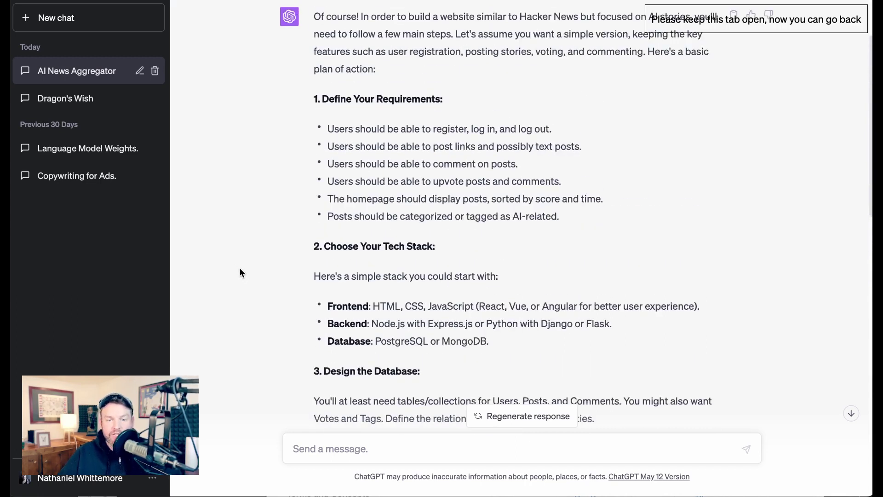
scroll(240, 266, "down", 5)
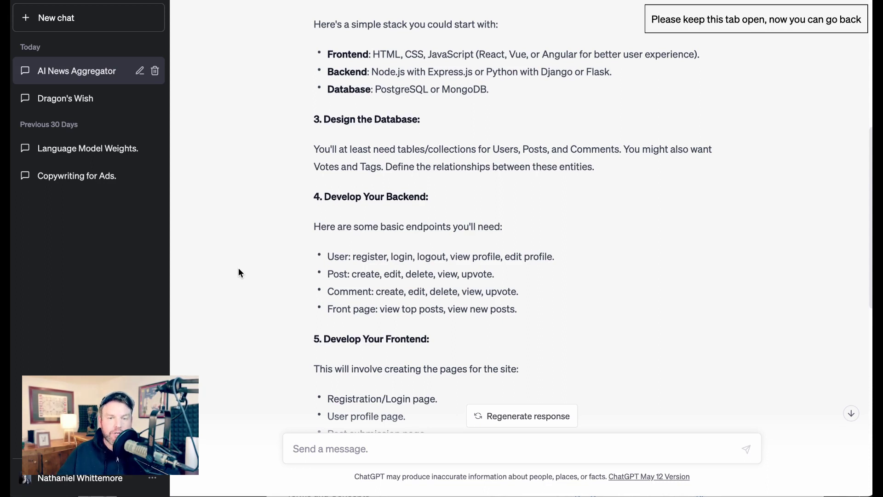
scroll(279, 265, "up", 8)
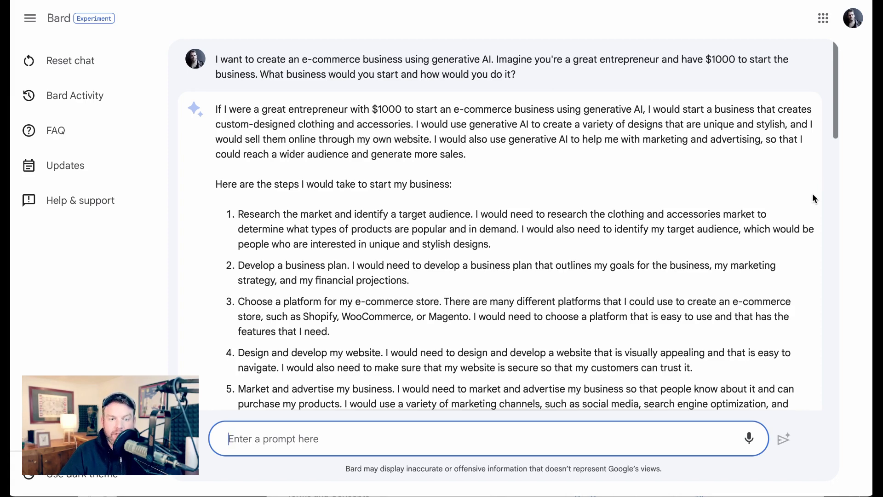
Compare Bard's and ChatGPT's answers about starting a generative AI e-commerce business with $1000
scroll(771, 253, "down", 1)
scroll(772, 261, "down", 1)
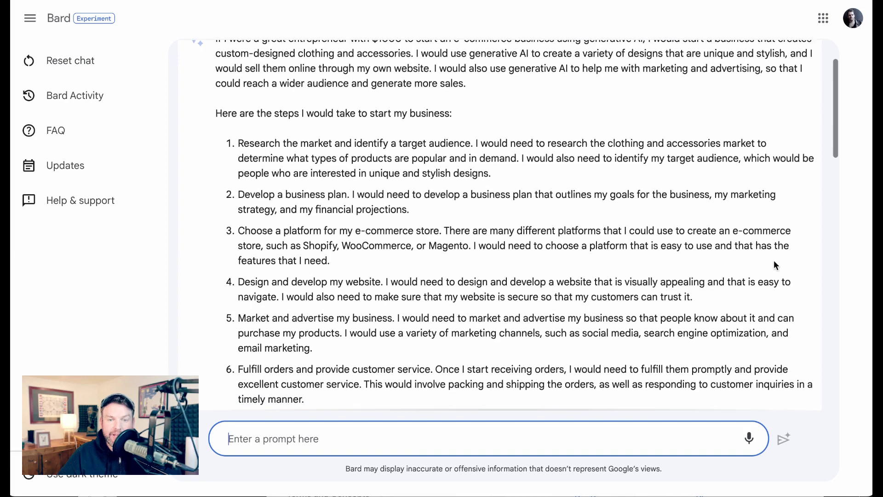
scroll(767, 263, "down", 2)
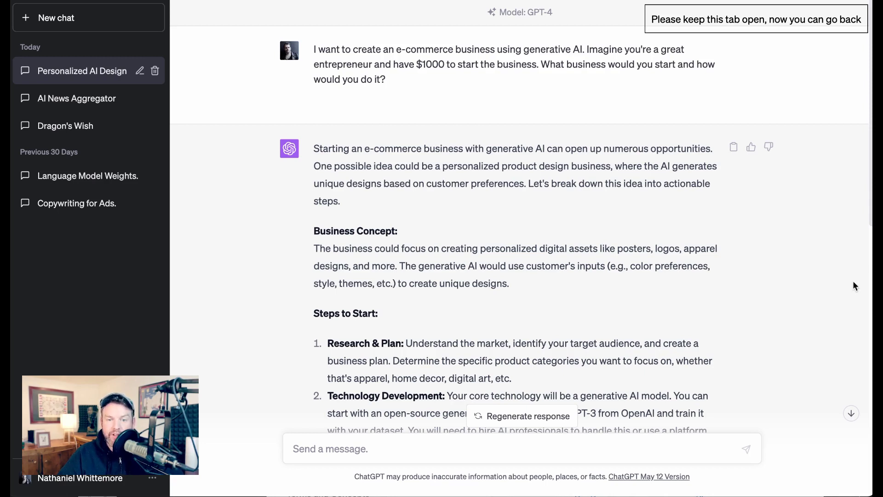
scroll(855, 282, "down", 5)
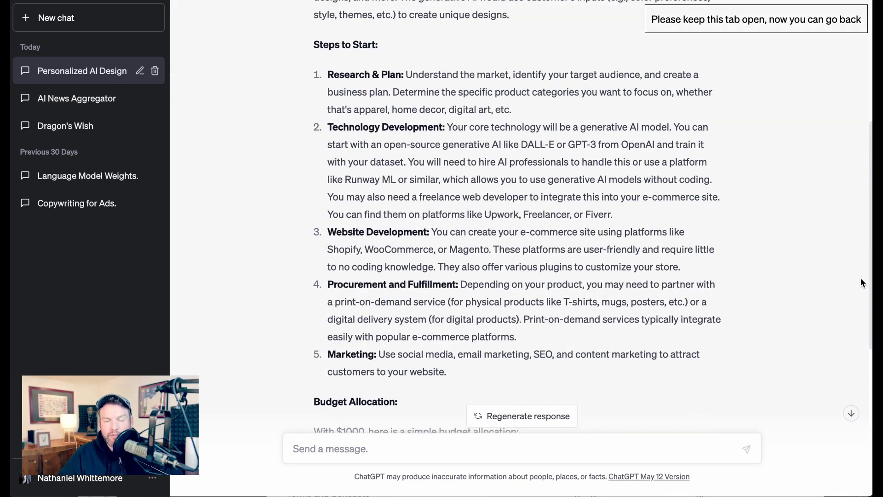
scroll(862, 282, "down", 7)
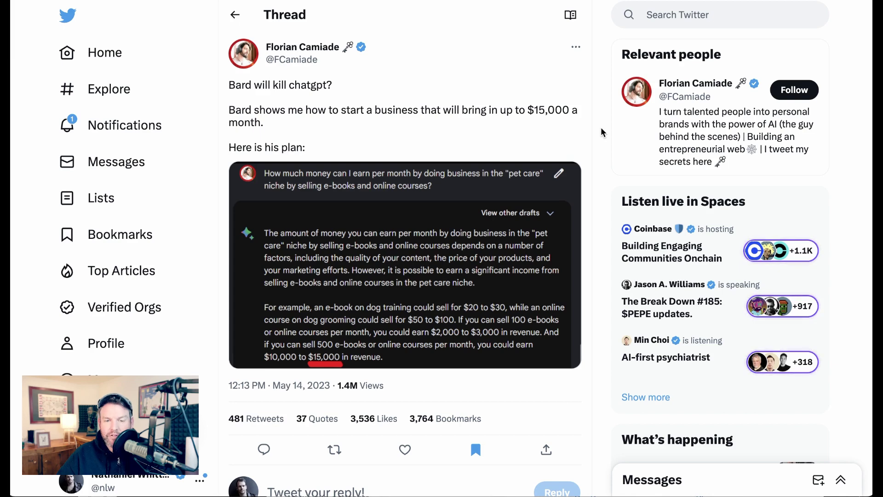
Read the Twitter threads on using Bard to plan a pet-niche business and generate business ideas from current AI trends
scroll(603, 131, "down", 8)
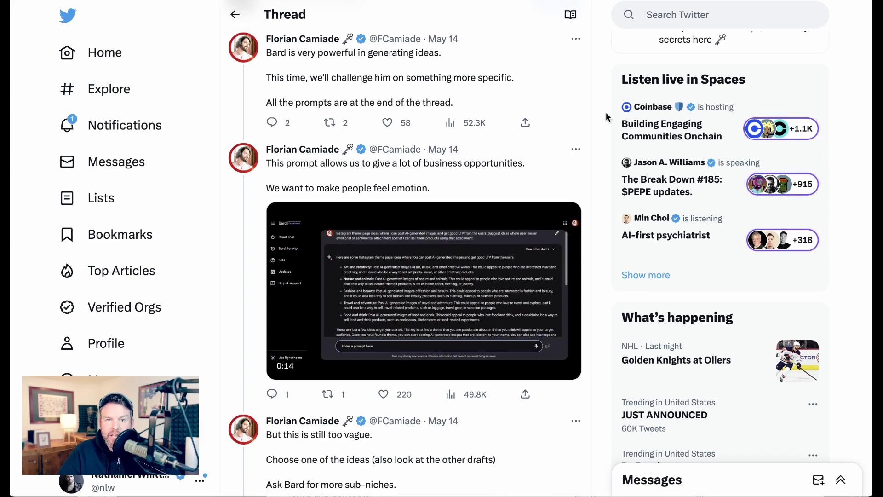
scroll(596, 115, "down", 8)
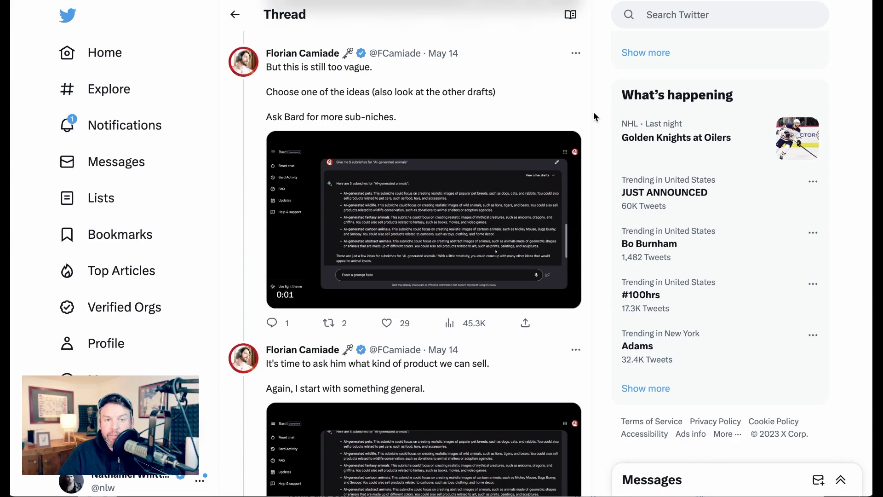
scroll(595, 119, "down", 10)
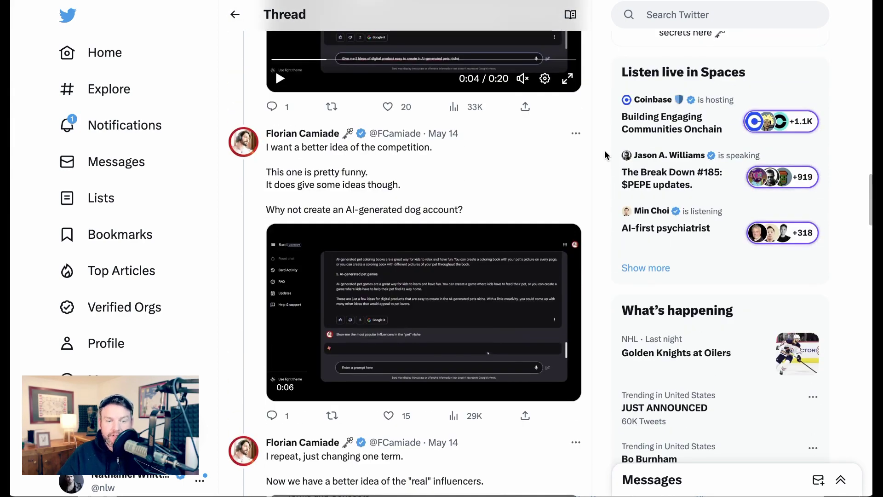
scroll(604, 149, "down", 5)
scroll(603, 149, "down", 2)
scroll(604, 150, "down", 10)
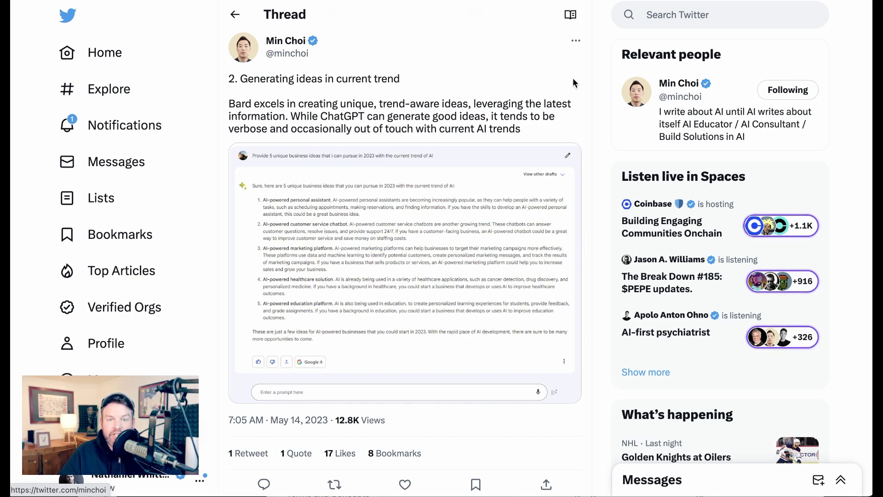
left_click(570, 156)
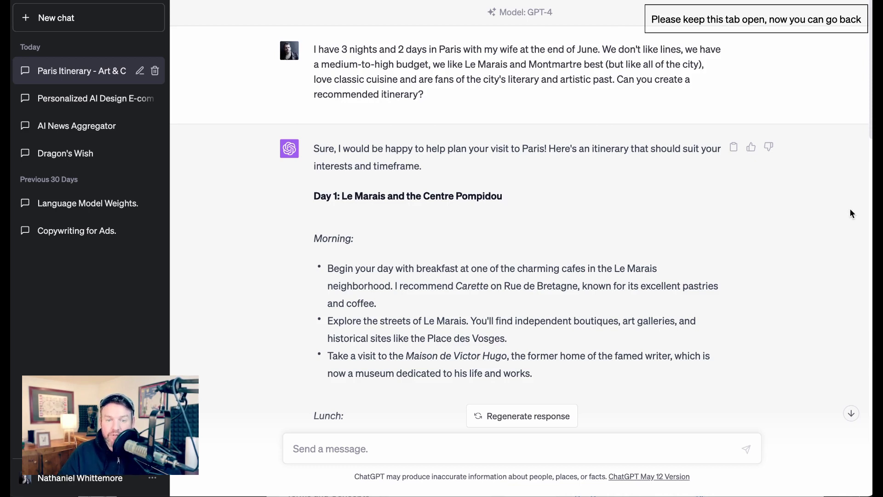
Read through ChatGPT's recommended Paris itinerary for the trip at the end of June
scroll(781, 234, "down", 5)
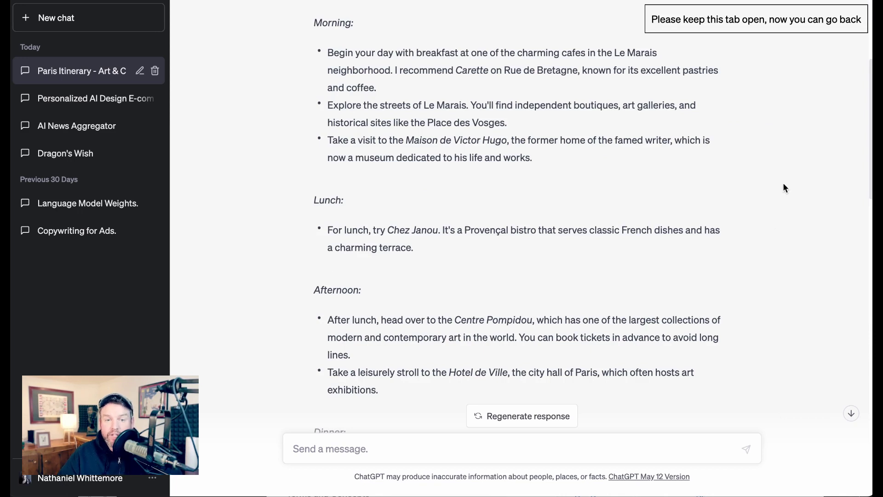
scroll(779, 199, "down", 20)
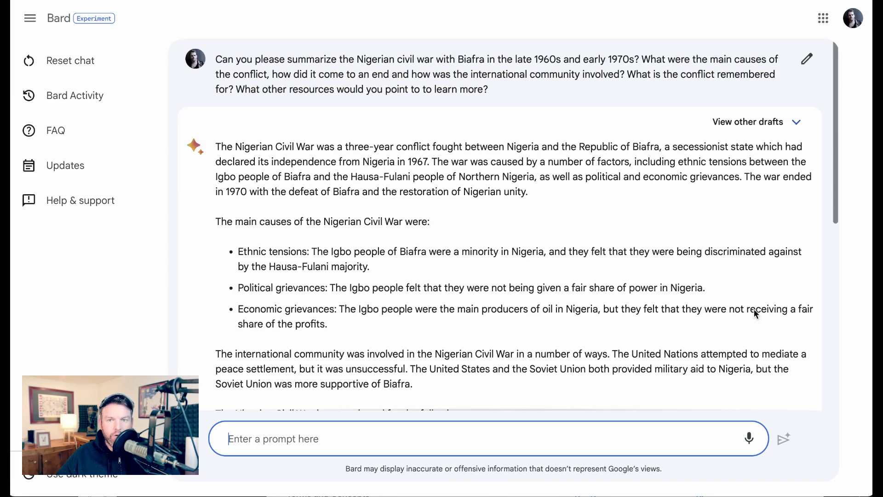
Compare Bard's and ChatGPT's summaries of the Nigerian civil war with Biafra, including the causes and Bard's suggested resources
scroll(754, 308, "down", 3)
scroll(755, 308, "down", 2)
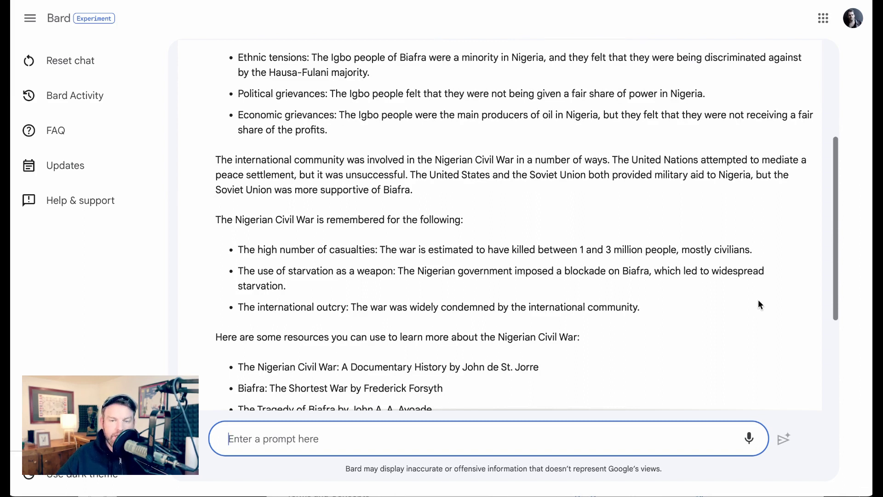
scroll(761, 304, "down", 2)
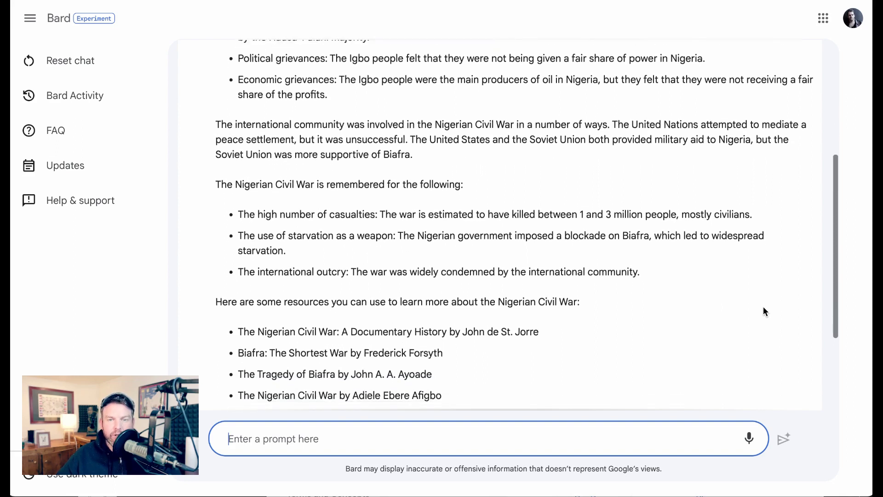
scroll(763, 311, "down", 1)
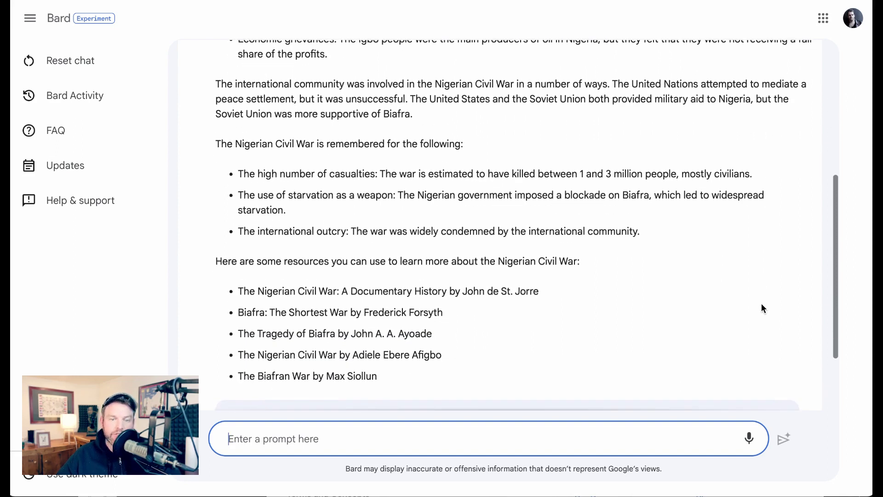
scroll(763, 301, "up", 7)
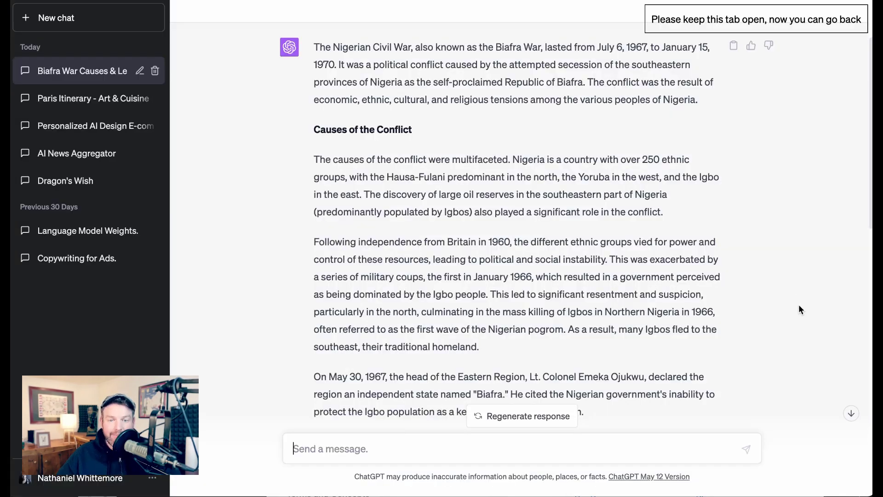
scroll(812, 284, "down", 3)
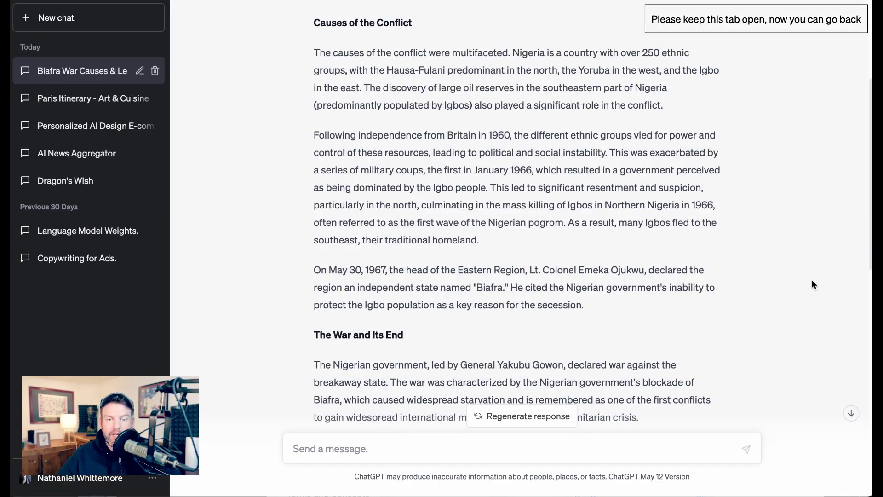